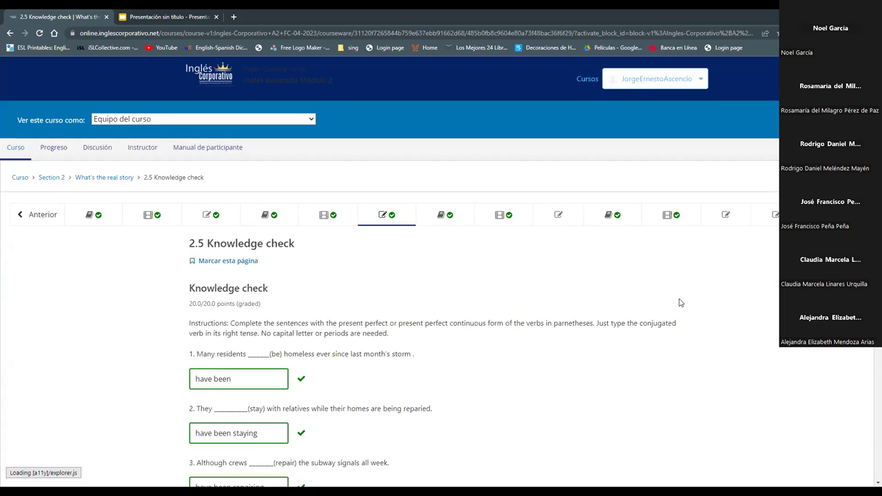
Step: Return to the course outline at Section 2 and open its Midterm exam
left_click(51, 178)
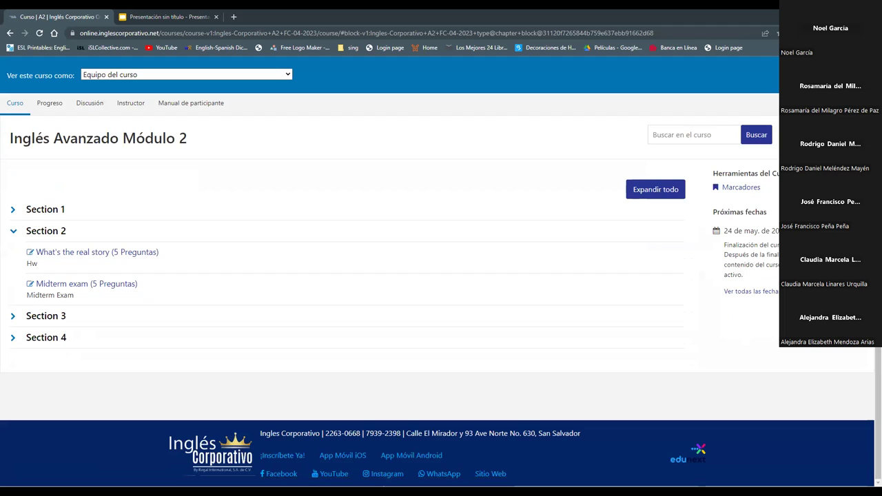
left_click(495, 126)
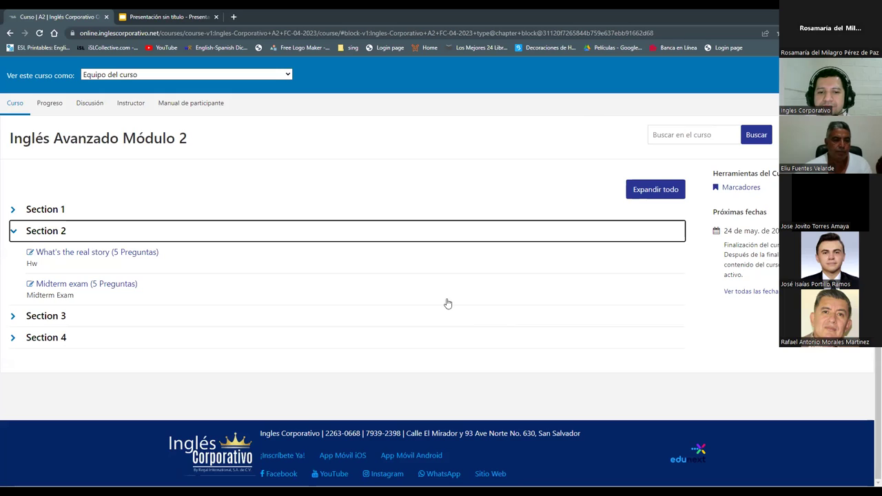
left_click(70, 289)
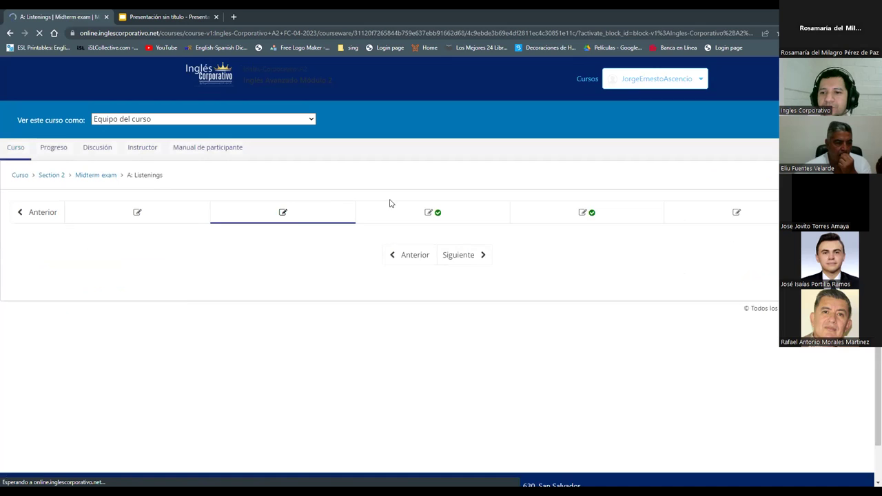
Step: Look through the radio show and robbery report questions on the midterm's Listenings page
scroll(451, 385, "down", 3)
scroll(451, 385, "down", 7)
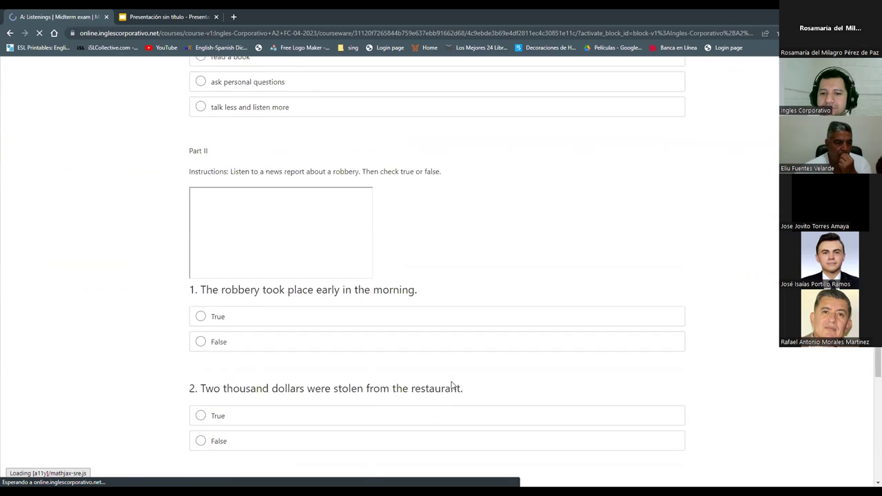
scroll(452, 385, "down", 5)
scroll(451, 385, "up", 15)
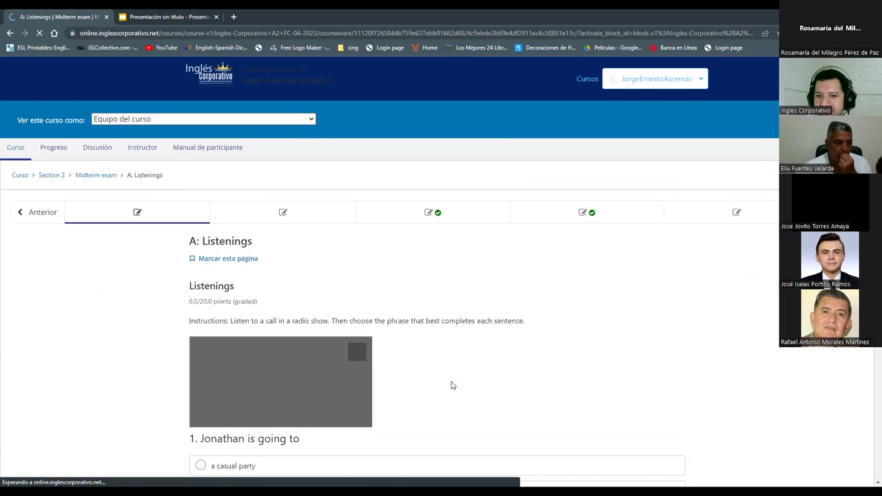
scroll(453, 386, "down", 1)
scroll(452, 386, "down", 2)
scroll(452, 386, "down", 6)
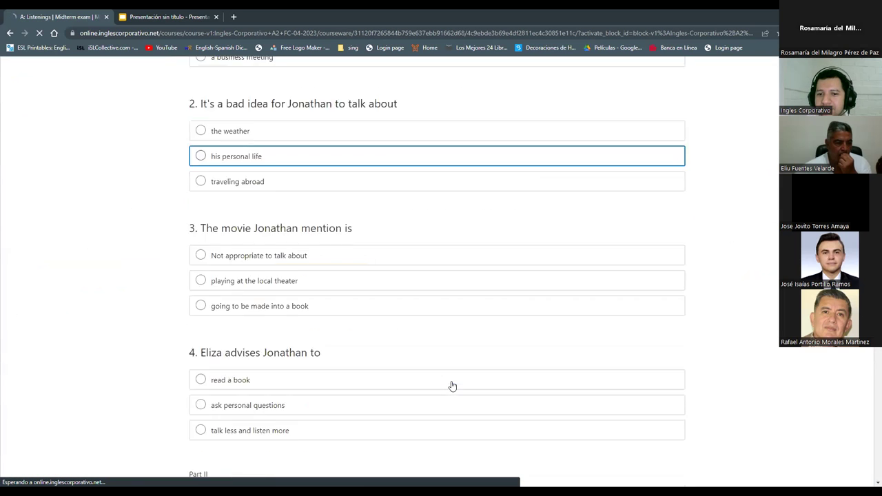
scroll(453, 386, "up", 6)
scroll(452, 386, "up", 4)
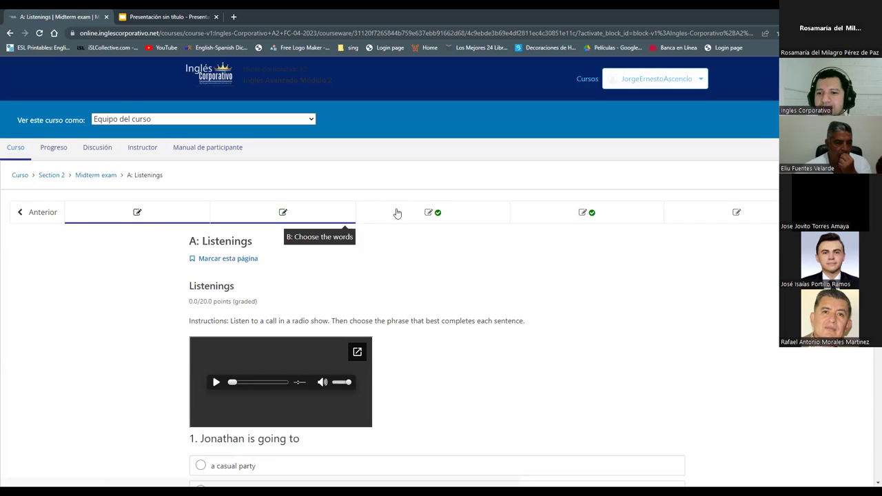
Step: Open part C, Choose the quotations, and read its questions down to the reported speech sentences in Part II
left_click(411, 213)
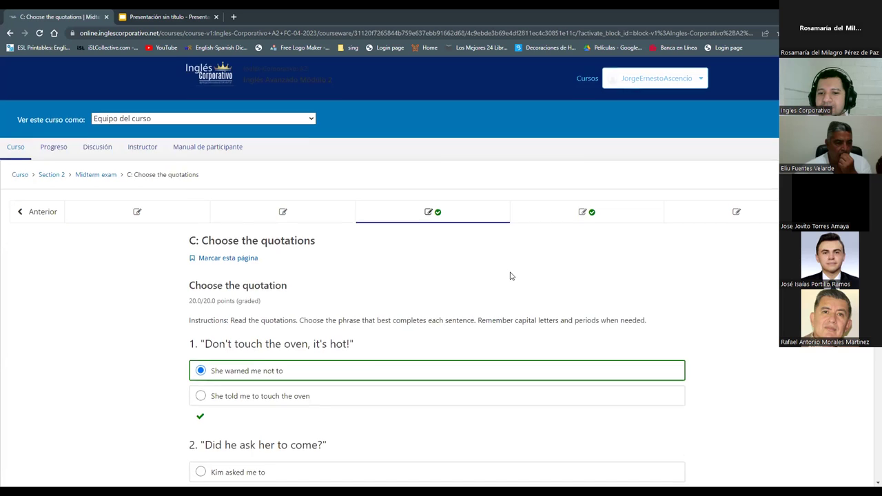
scroll(510, 275, "down", 2)
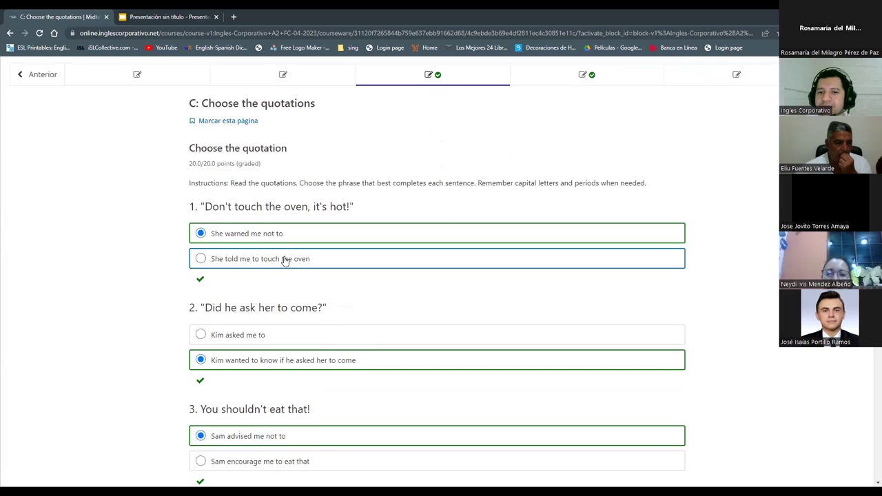
scroll(301, 230, "down", 4)
scroll(301, 231, "down", 5)
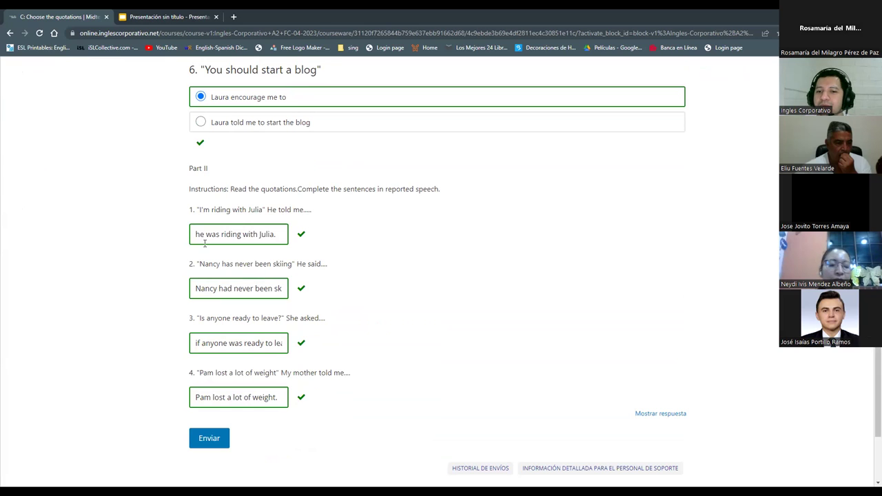
Step: Highlight the first Part II answer, about riding with Julia, and read the second answer, about Nancy skiing, to its end
left_click(280, 234)
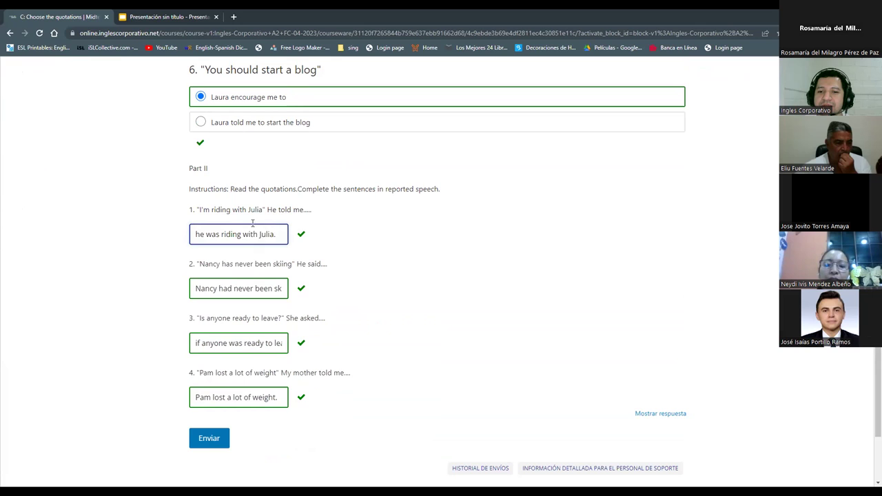
left_click_drag(253, 223, 186, 223)
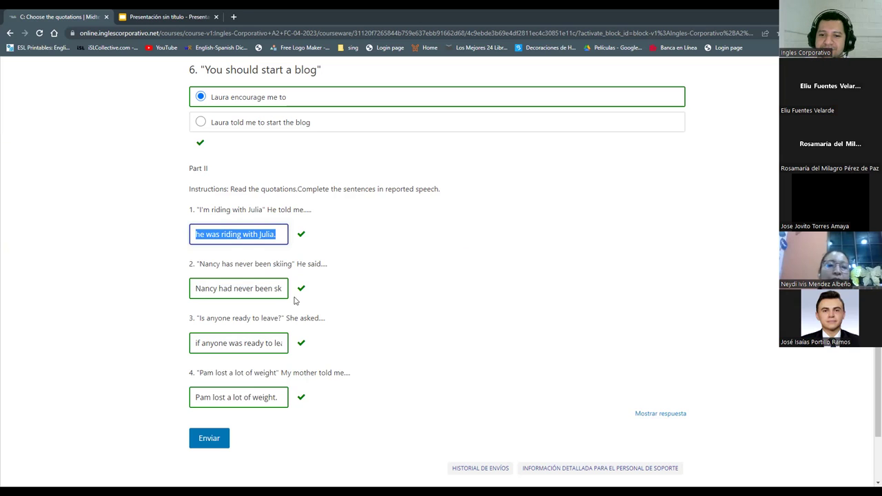
left_click(253, 288)
left_click(200, 289)
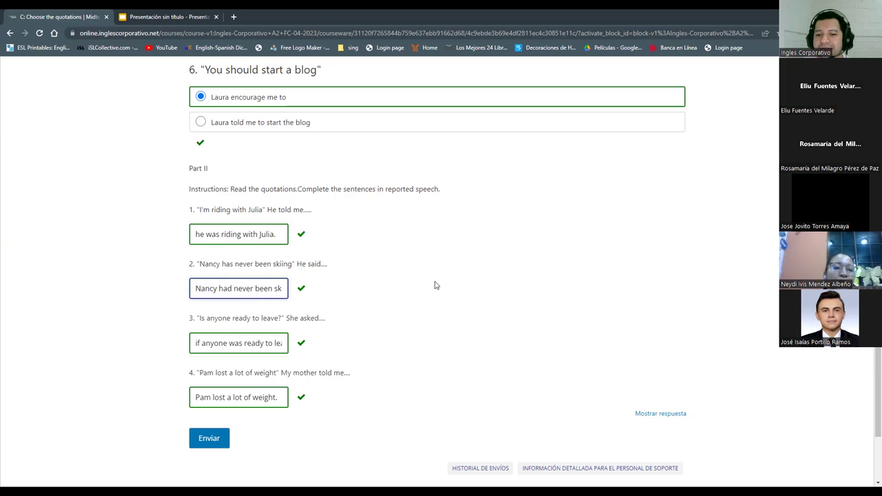
key("Right")
key("Right")
key("Right")
key("Right")
key("Right")
key("Right")
key("Right")
key("Right")
key("Right")
key("Right")
key("Right")
key("Right")
key("Right")
key("Right")
key("Right")
key("Right")
key("Right")
key("Right")
key("Right")
key("Right")
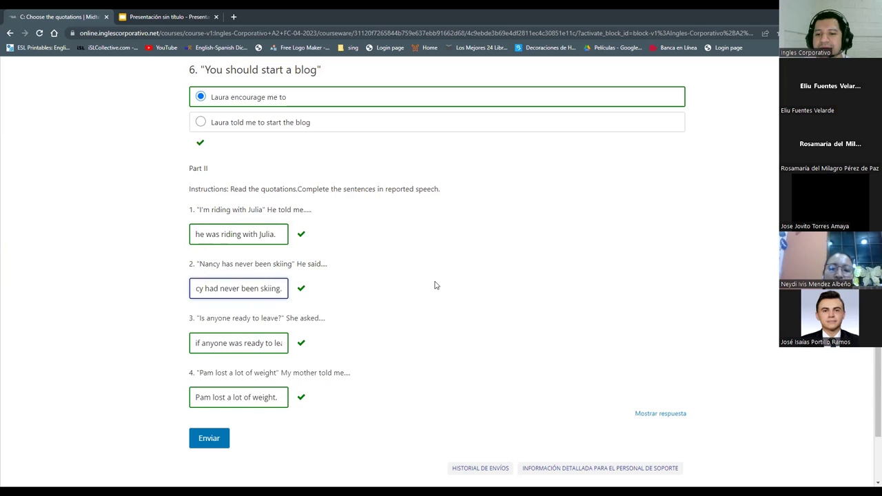
Step: Read the complete third Part II answer, to "Is anyone ready to leave?", from beginning to end
left_click(248, 344)
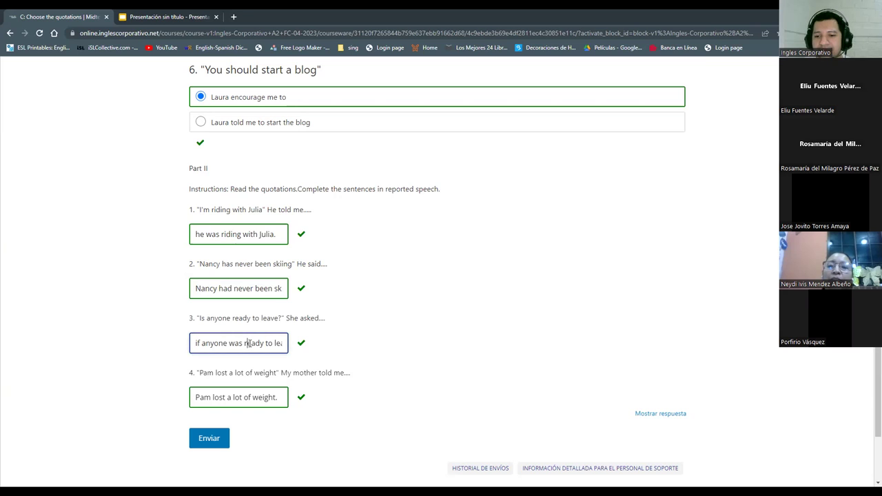
key("Left")
key("Left")
key("Left")
key("Left")
key("Left")
key("Left")
key("Left")
key("Left")
key("Left")
key("Left")
key("Left")
key("Left")
key("Left")
key("Left")
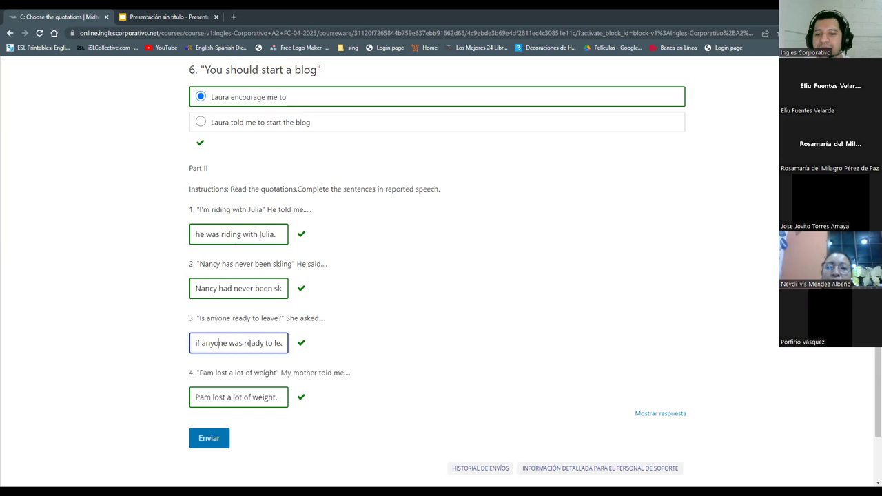
key("End")
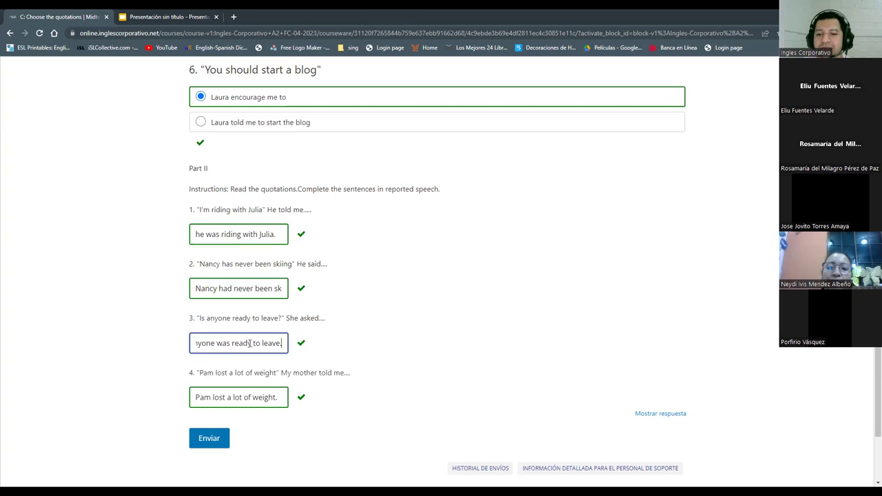
key("Home")
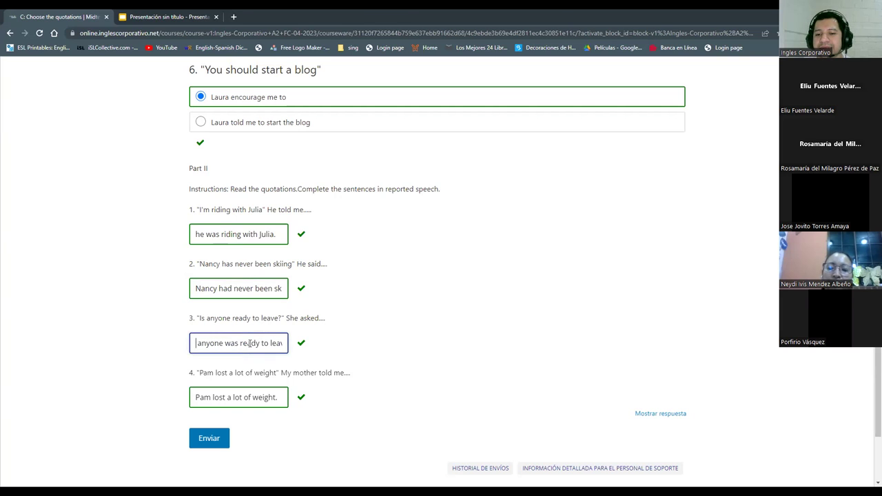
key("Right")
key("Right")
key("Right")
key("Right")
key("Right")
key("Right")
key("Right")
key("Right")
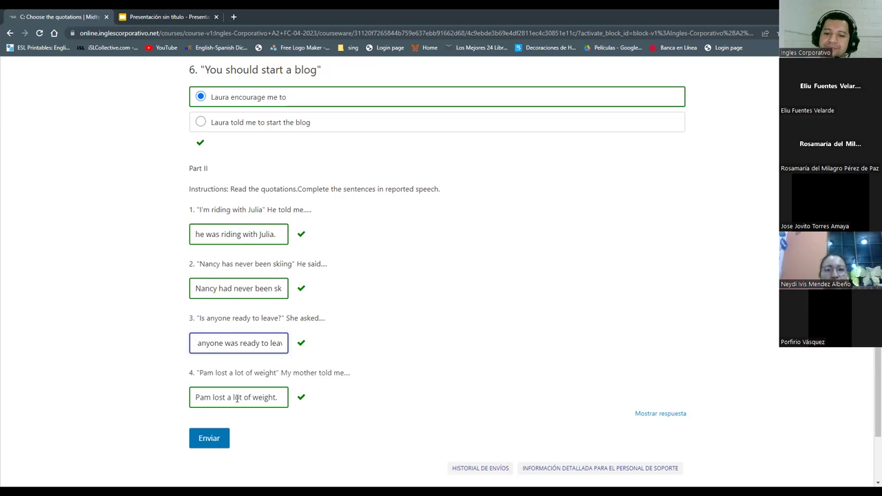
Step: Check the fourth Part II answer, about Pam's weight, and return to the beginning of the Choose the quotations page
left_click(235, 398)
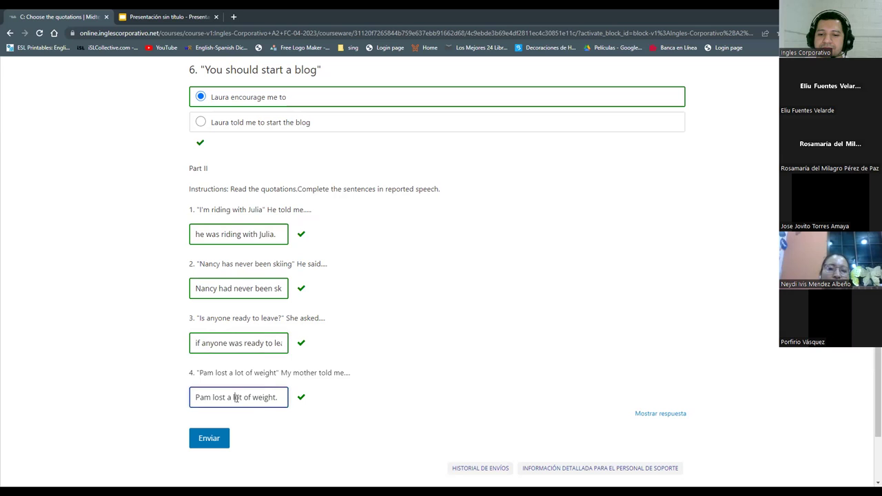
left_click(390, 388)
scroll(391, 388, "up", 1)
scroll(390, 388, "down", 1)
scroll(354, 372, "up", 1)
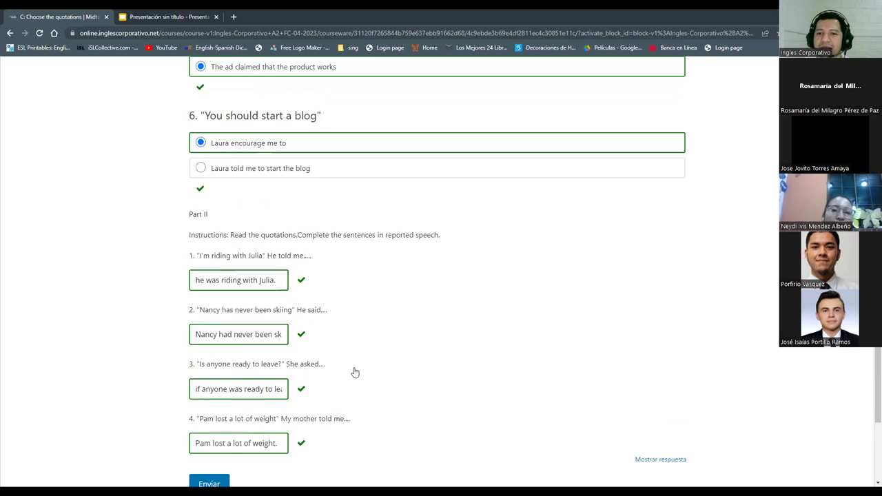
scroll(354, 372, "up", 2)
scroll(354, 372, "up", 7)
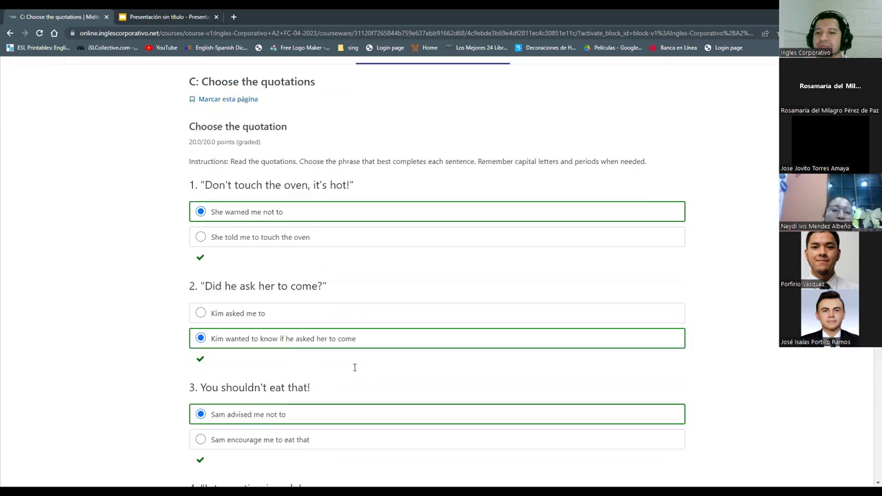
scroll(354, 367, "up", 3)
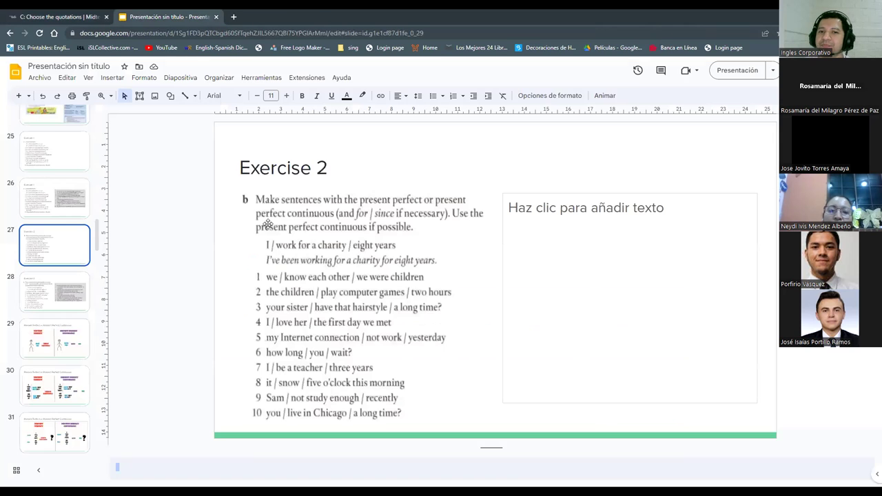
Step: Switch to the Google Slides presentation and show slide 23, "Present Perfect + for / since"
scroll(49, 228, "up", 2)
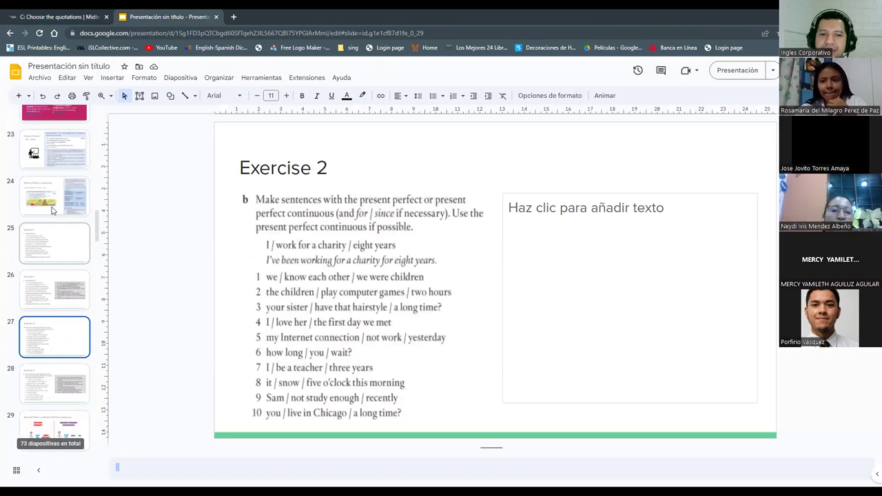
key("Up")
key("Up")
key("Up")
key("Up")
key("Up")
key("Up")
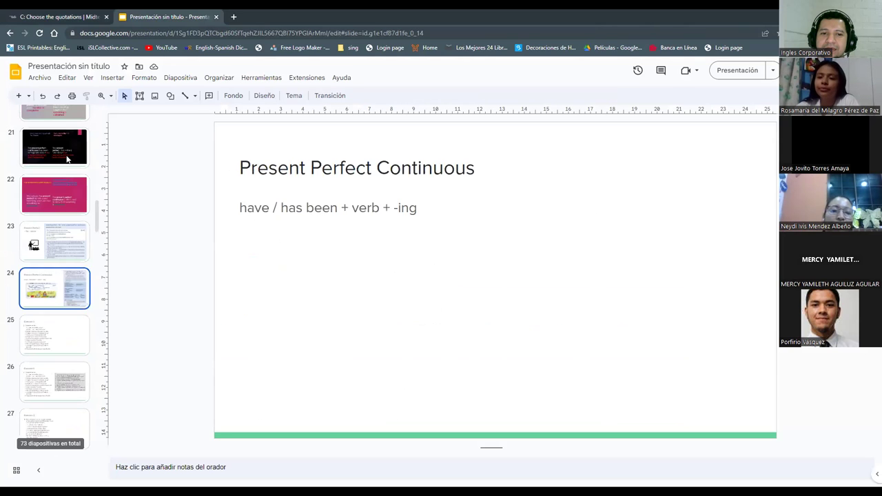
left_click(69, 245)
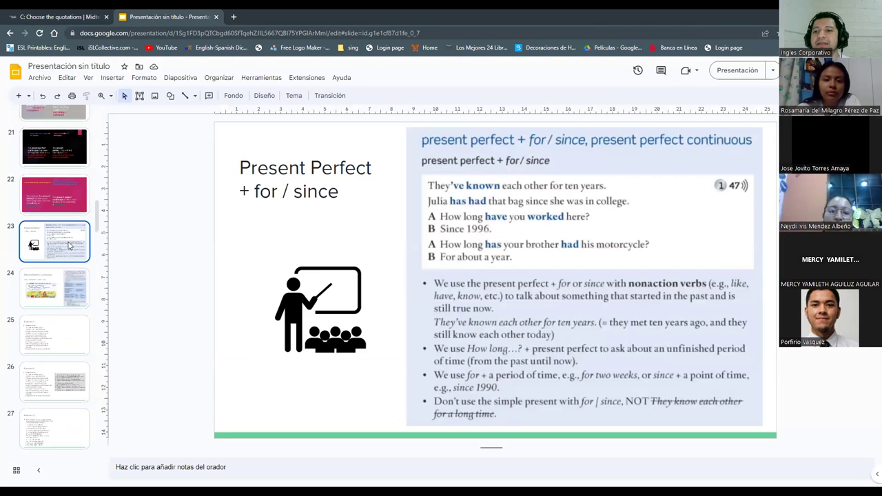